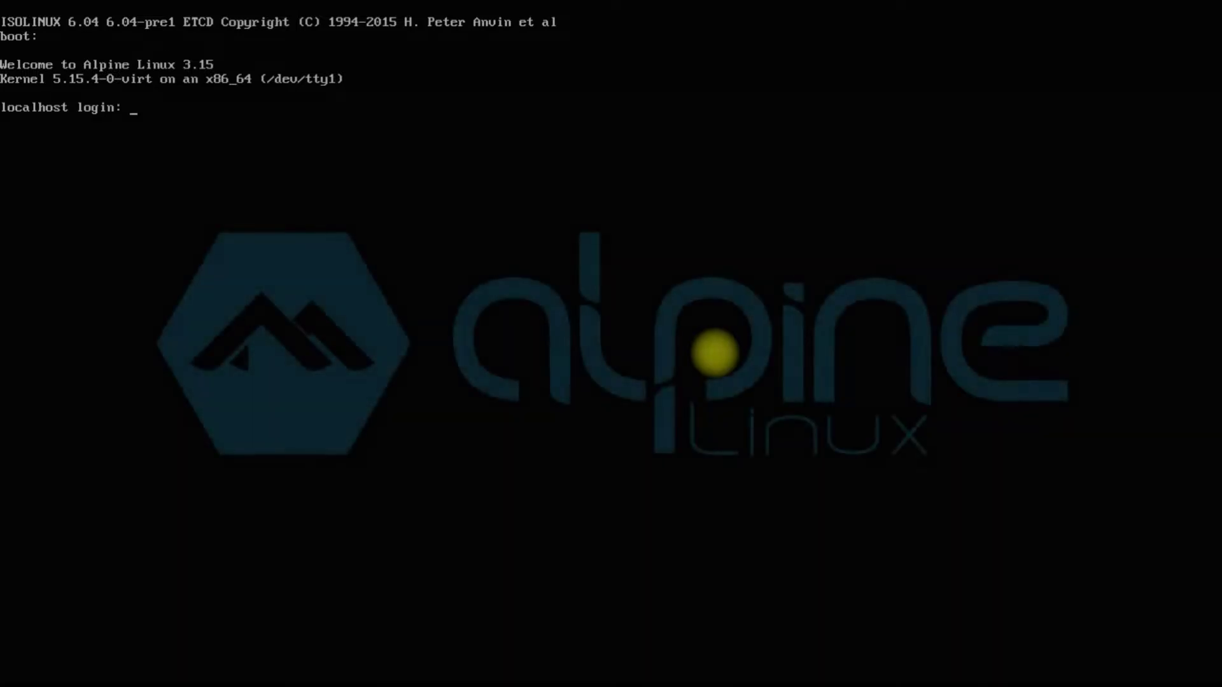
type("root")
Log in as root, launch setup-alpine, and choose the us layout with us-intl variant.
key("Return")
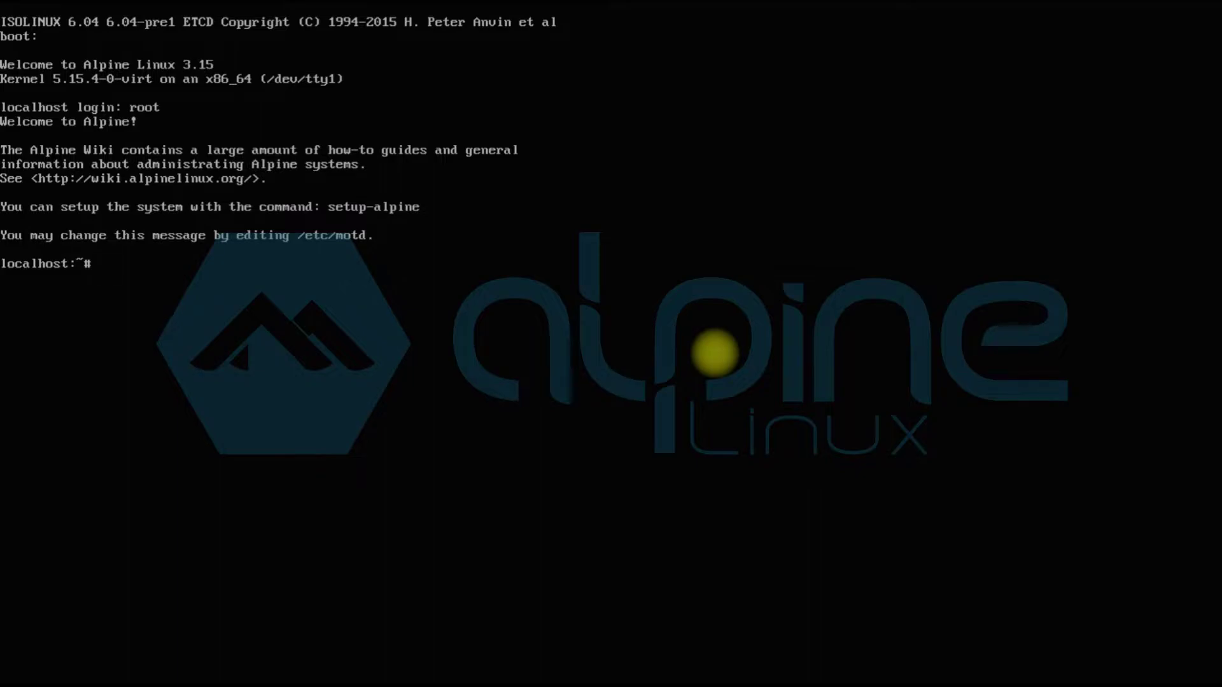
type("setup-alpine")
key("Return")
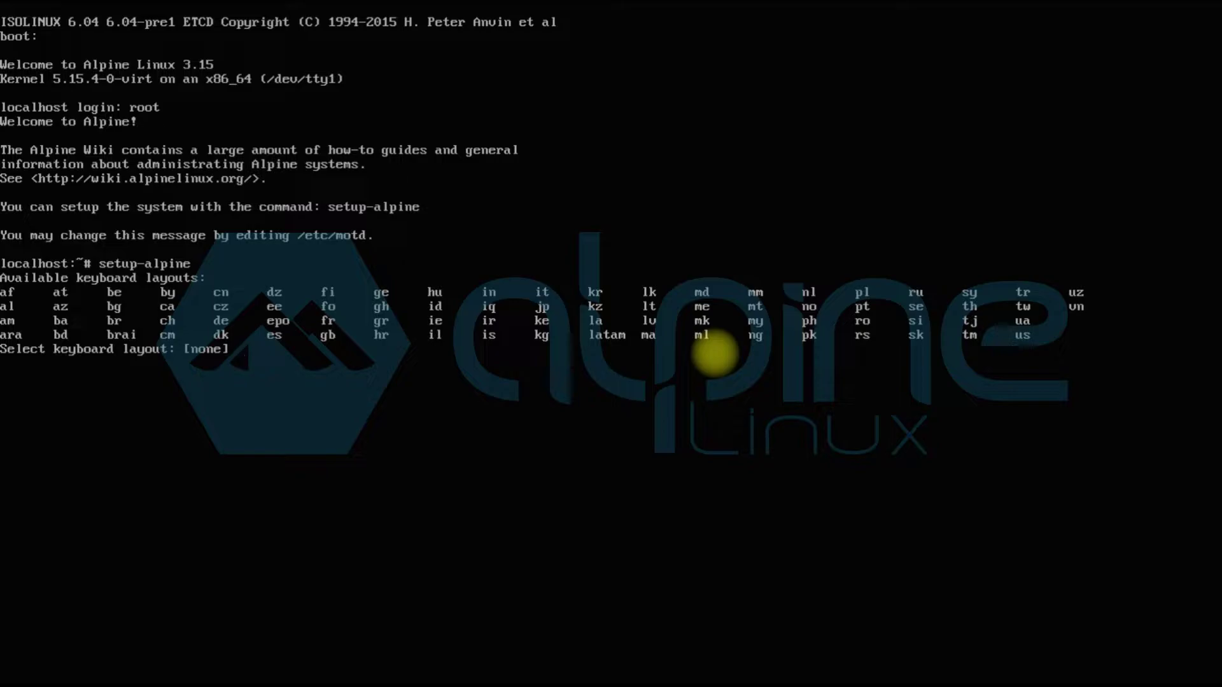
type("us")
key("Return")
type("is")
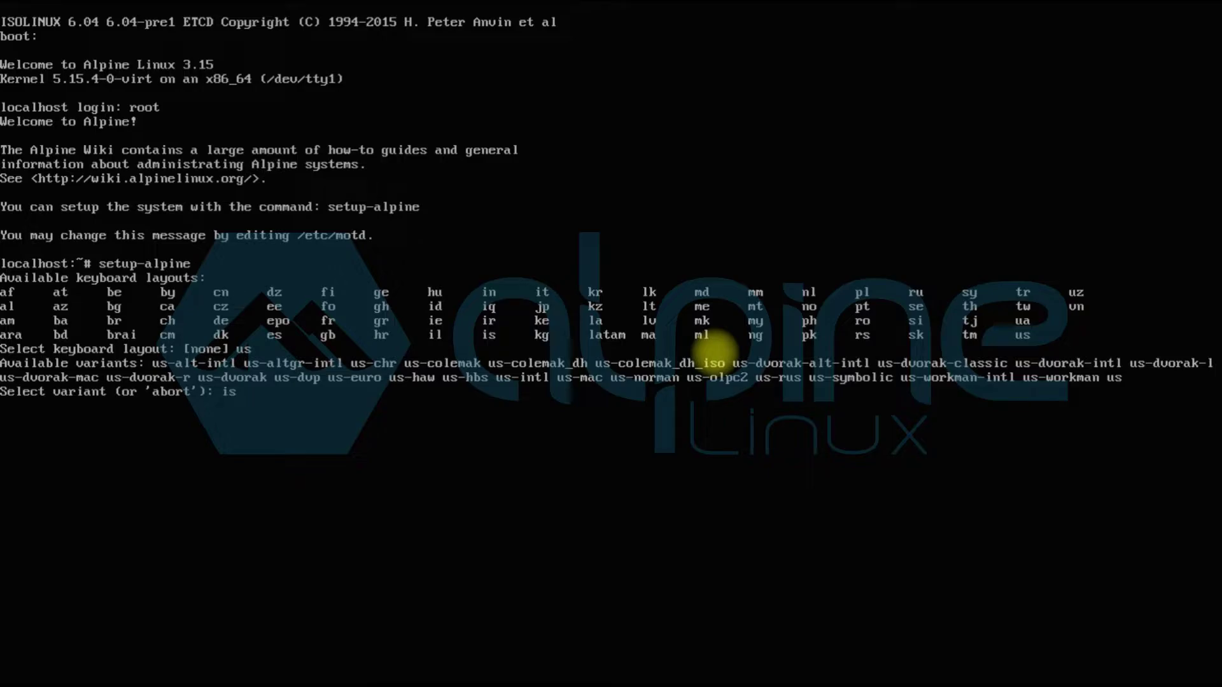
key("BackSpace")
type("us-")
type("intl")
key("Return")
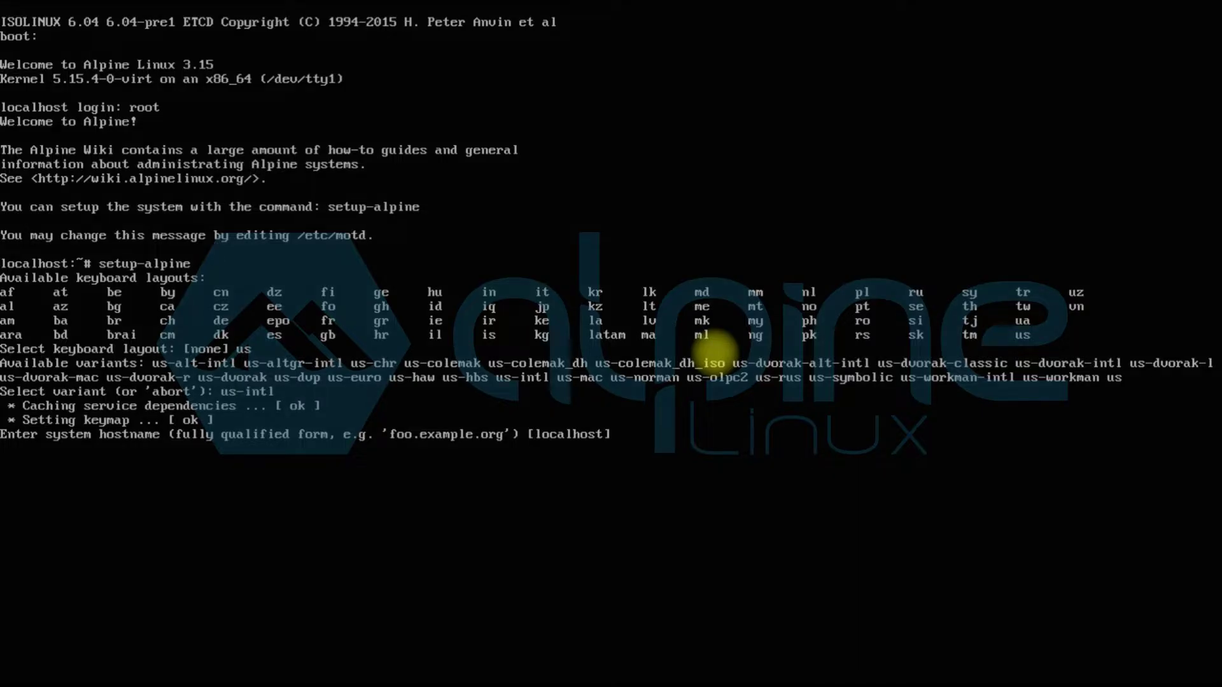
type("alpine")
Set hostname 'alpine' and configure eth0 via DHCP, declining manual network configuration.
key("Return")
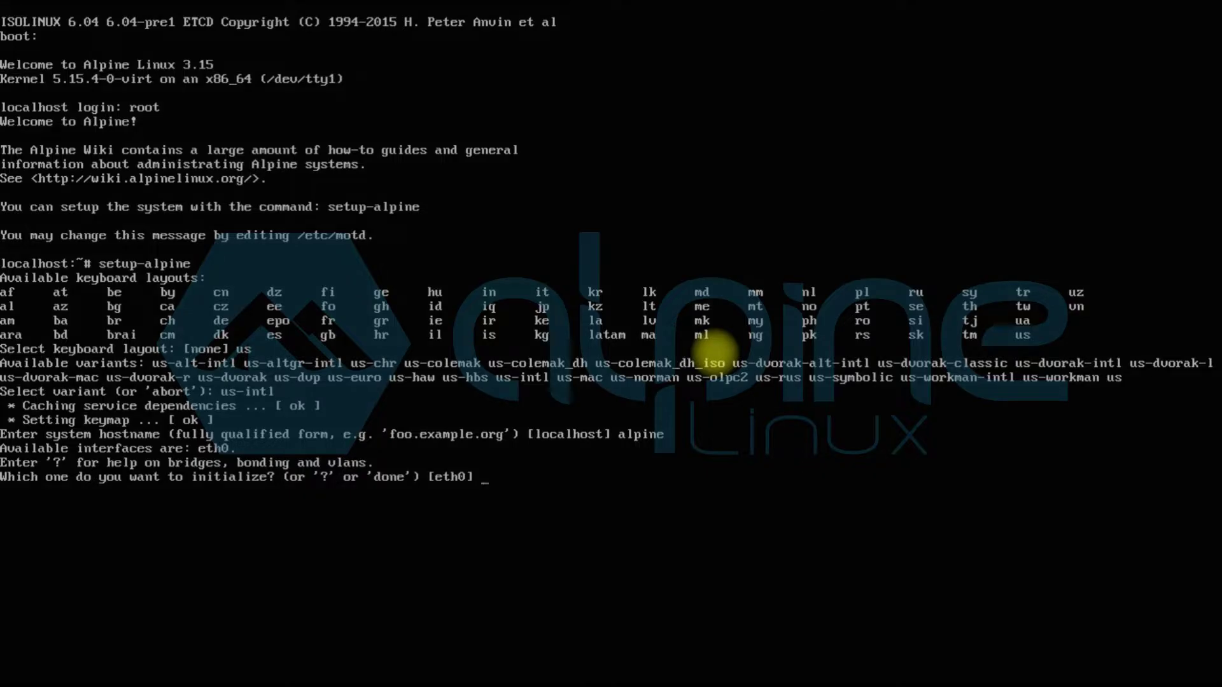
key("Return")
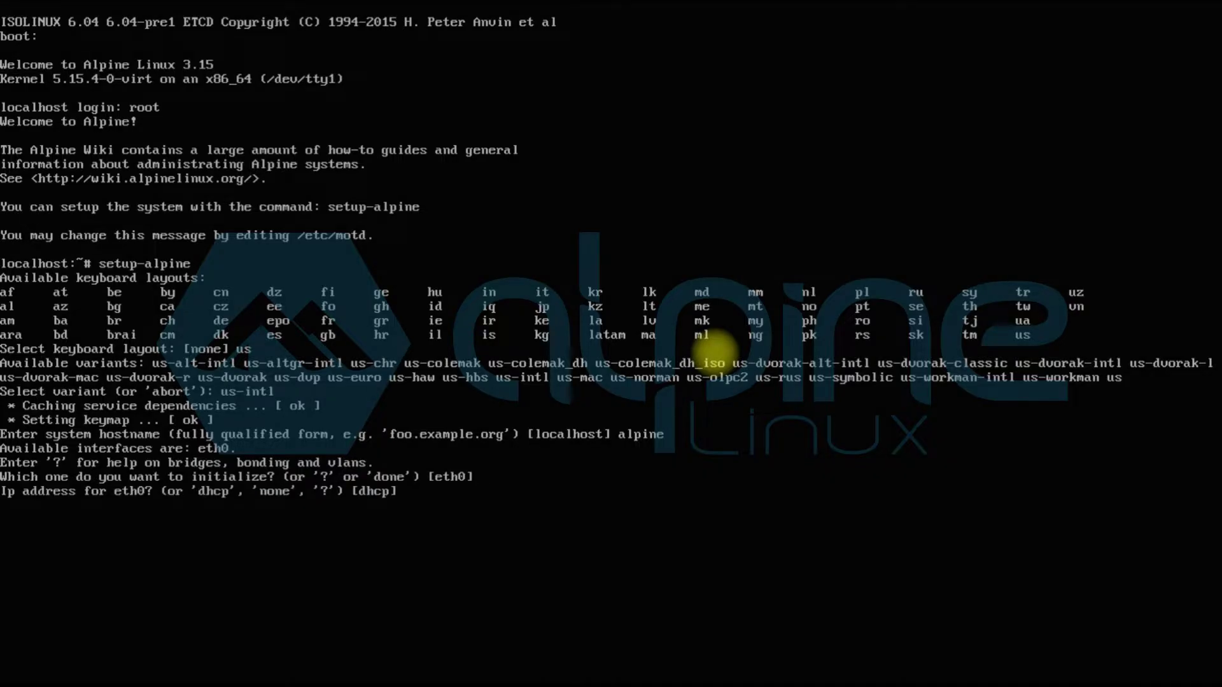
key("Return")
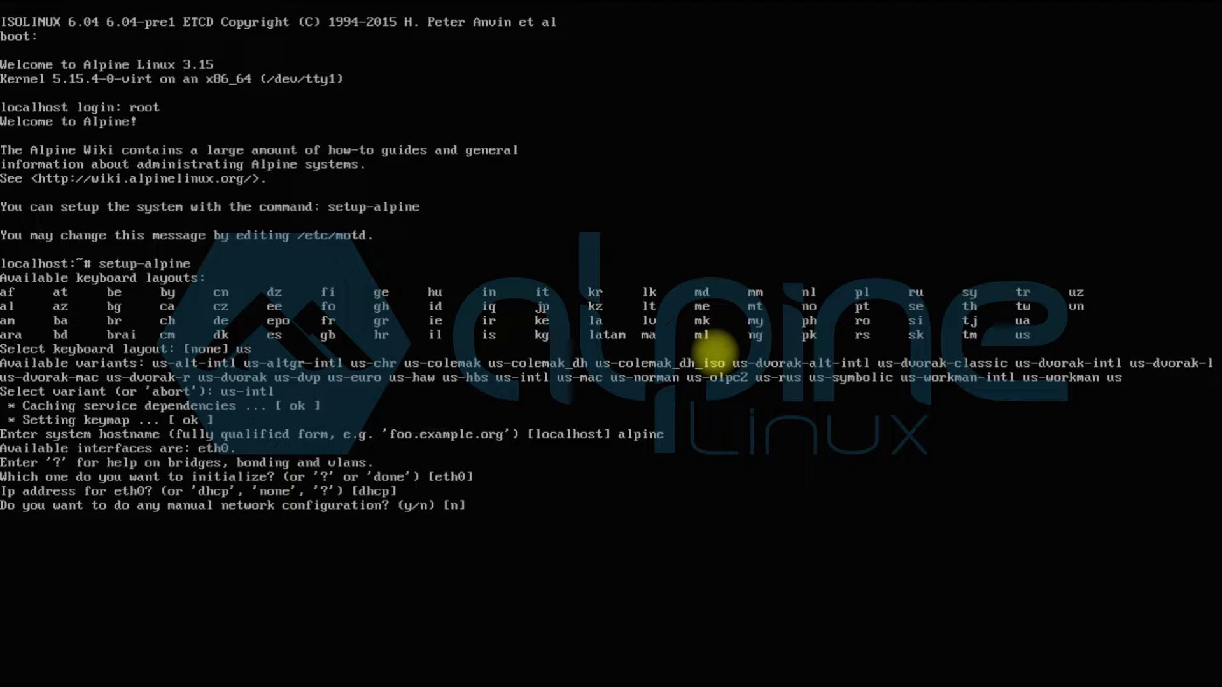
key("Return")
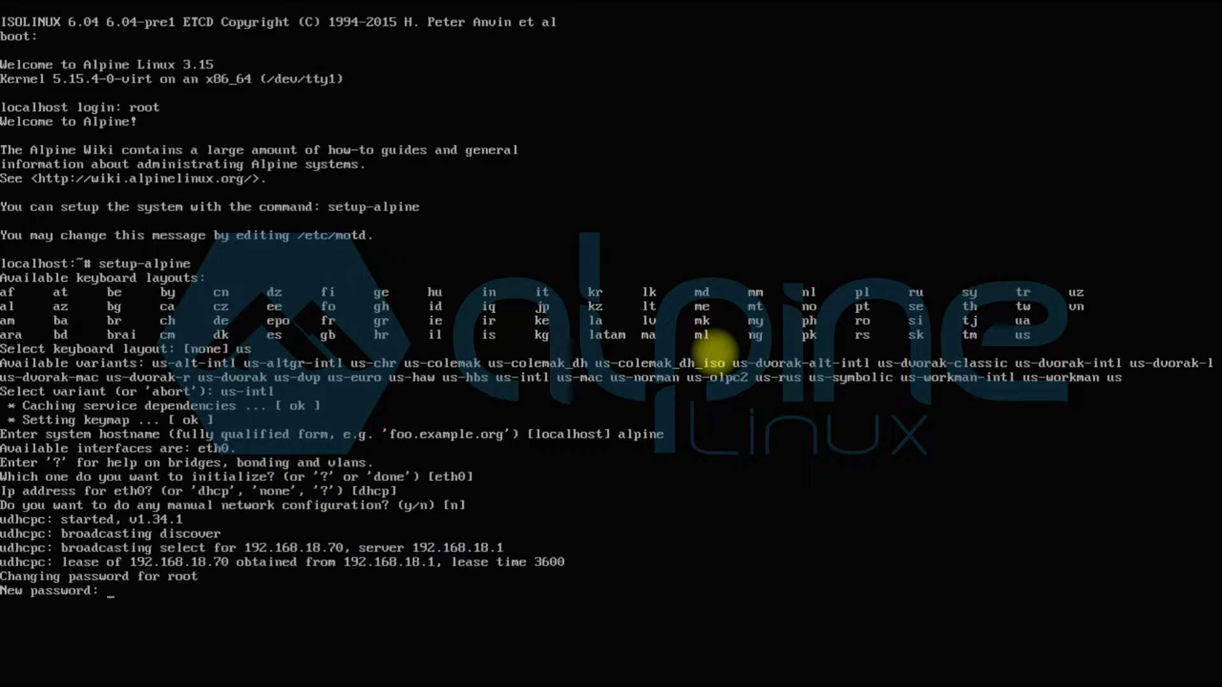
Set the root password, EST timezone, no proxy, and chrony as the NTP client.
key("Return")
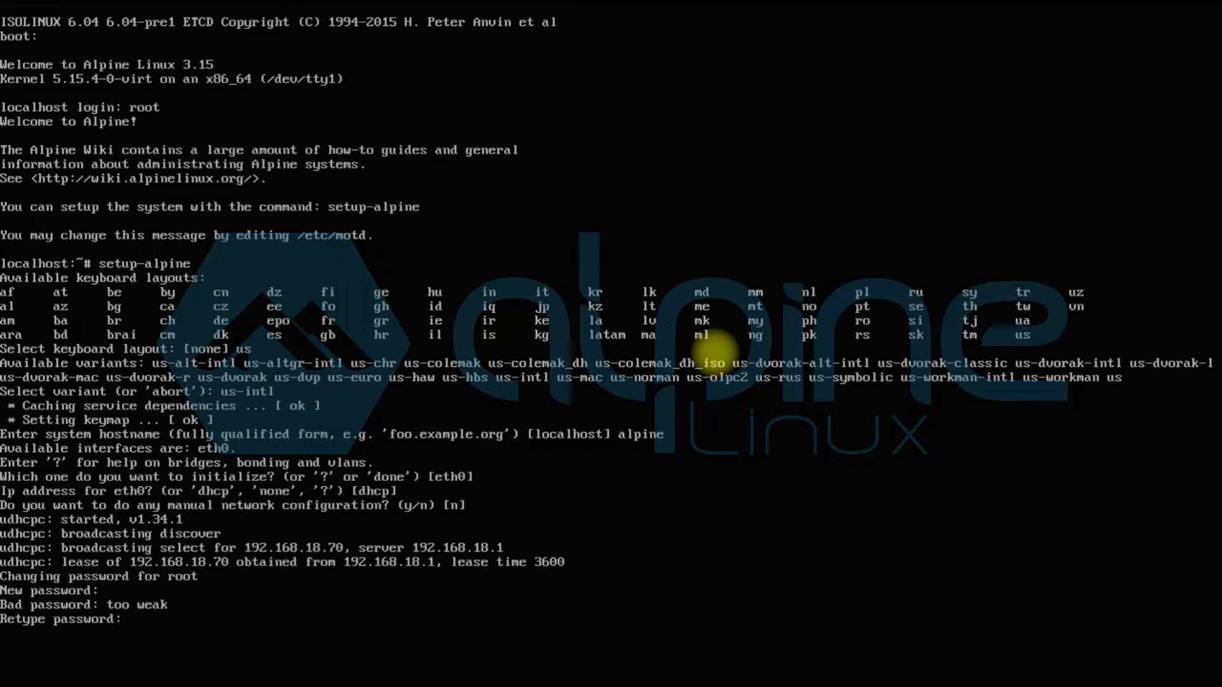
key("Return")
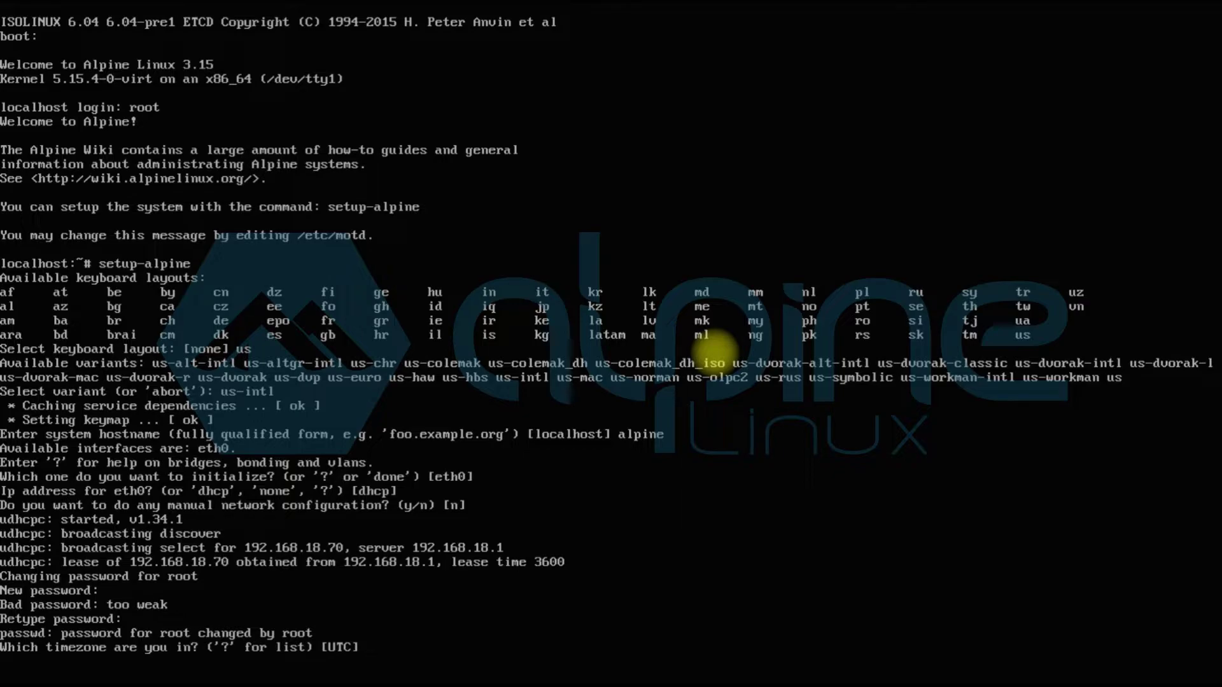
type("EST")
key("Return")
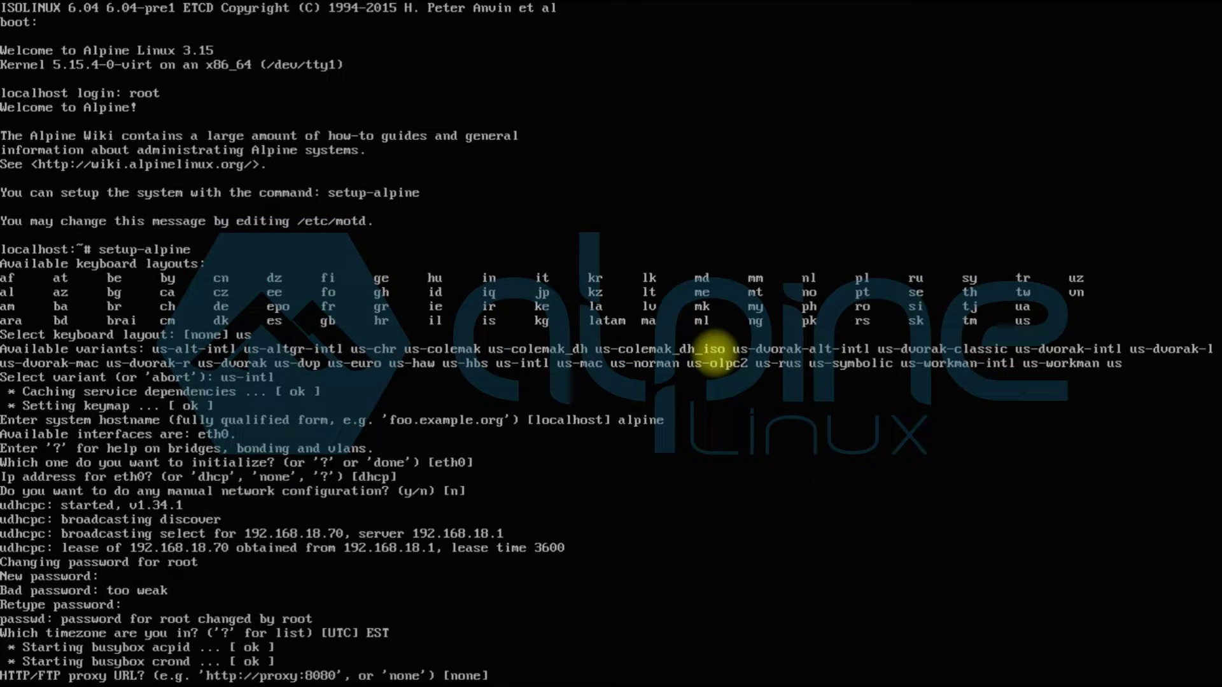
key("Return")
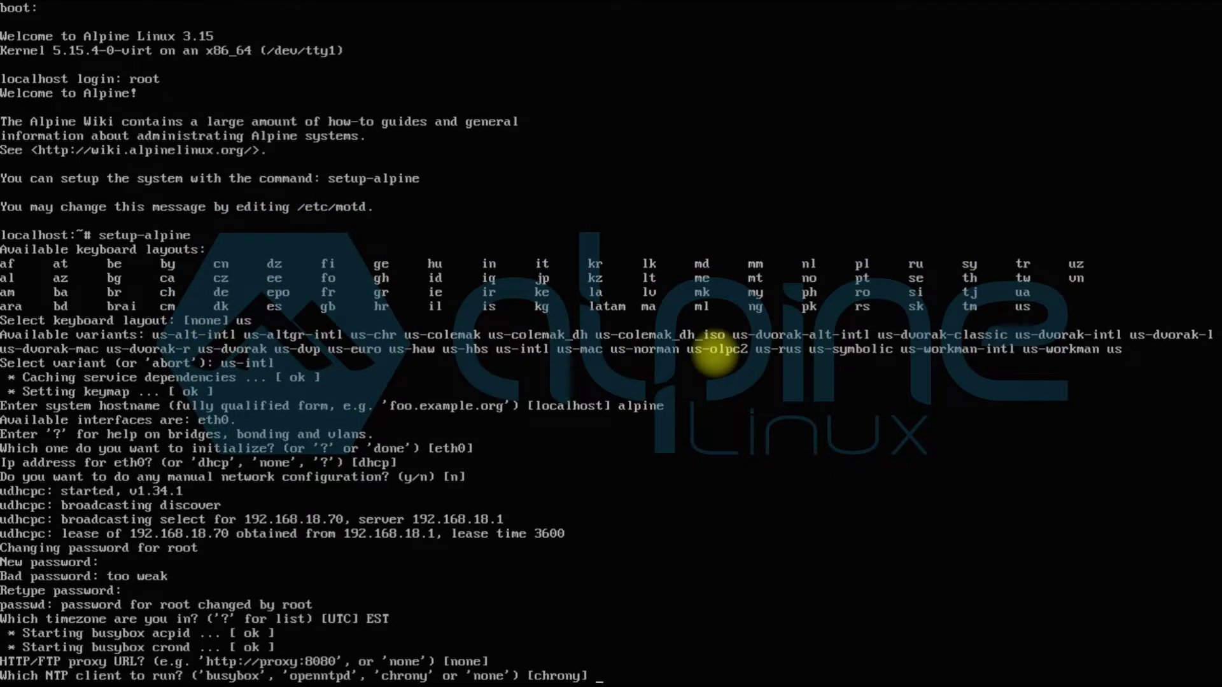
key("Return")
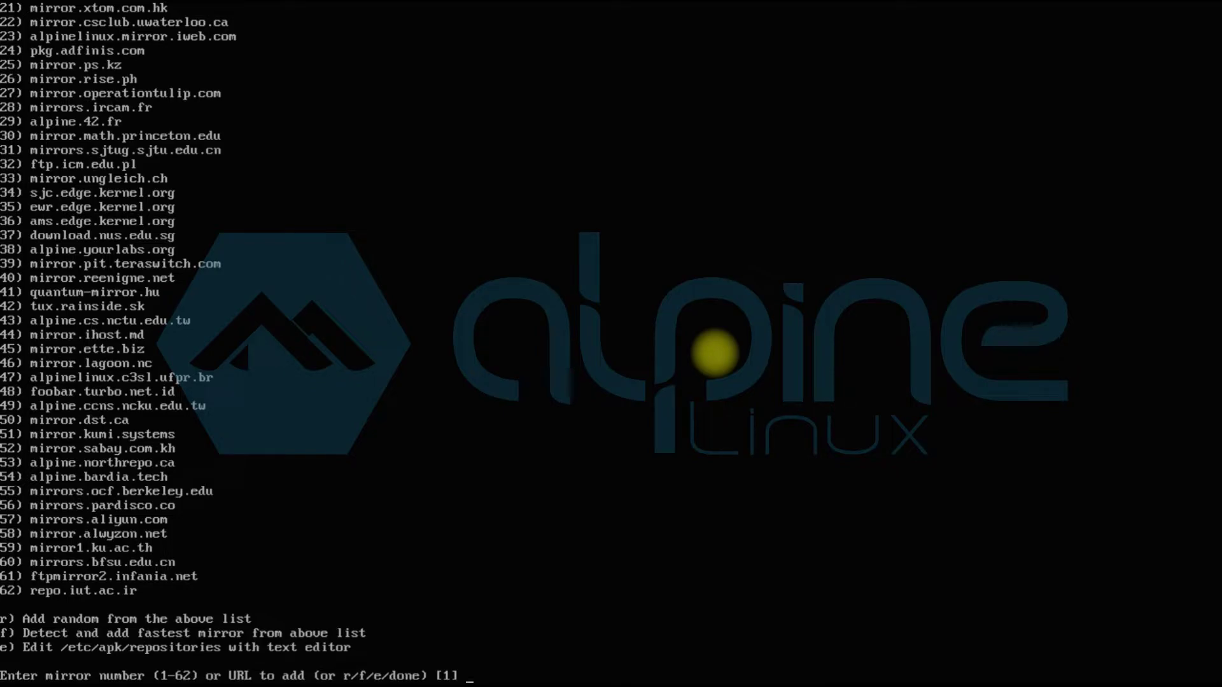
Use the default dl-cdn mirror and OpenSSH, then erase and install to sda in sys mode.
key("Return")
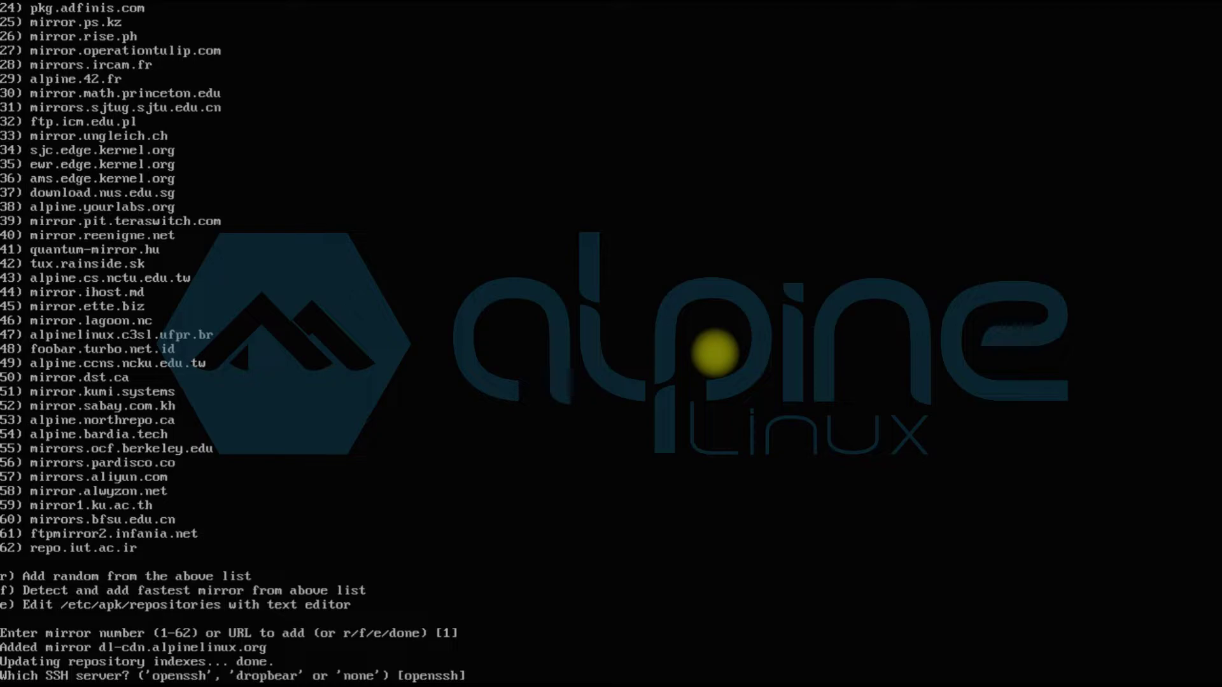
key("Return")
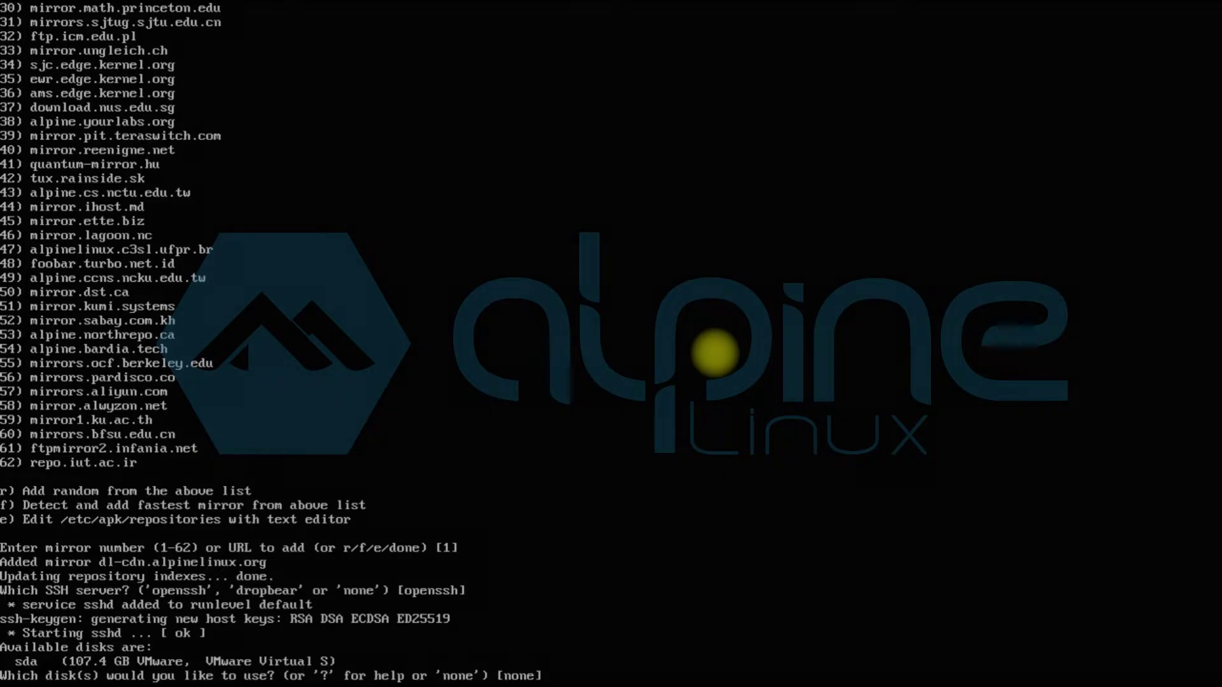
type("sda")
key("Return")
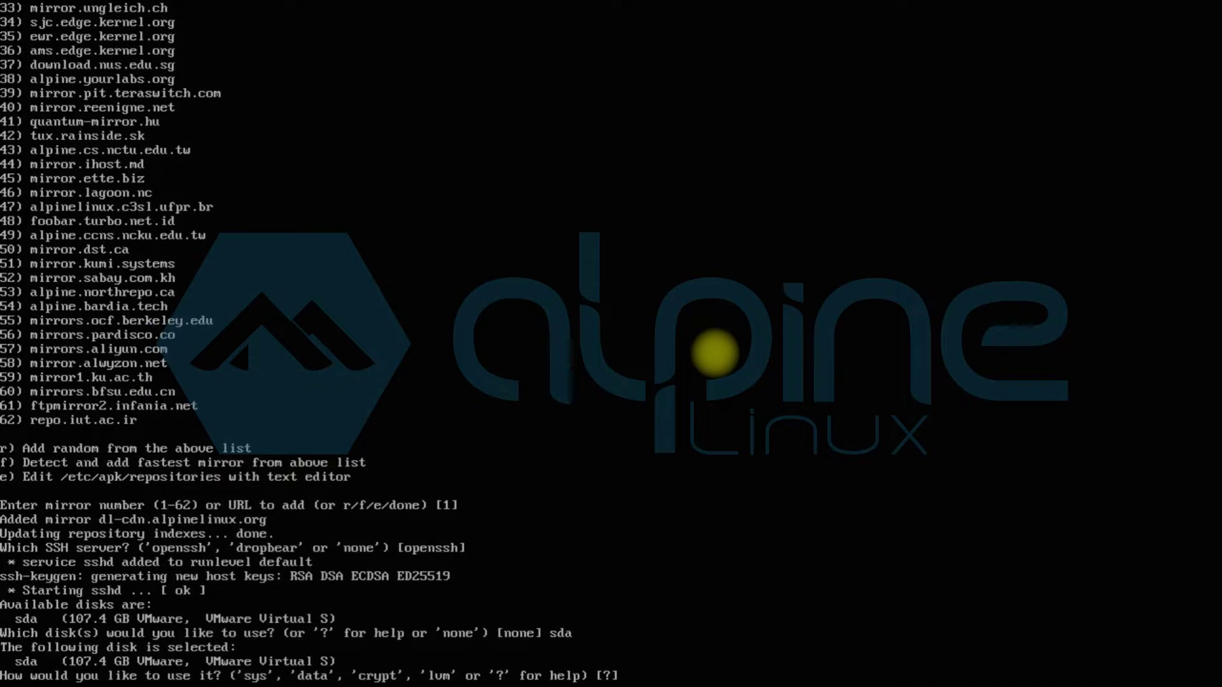
type("sys")
key("Return")
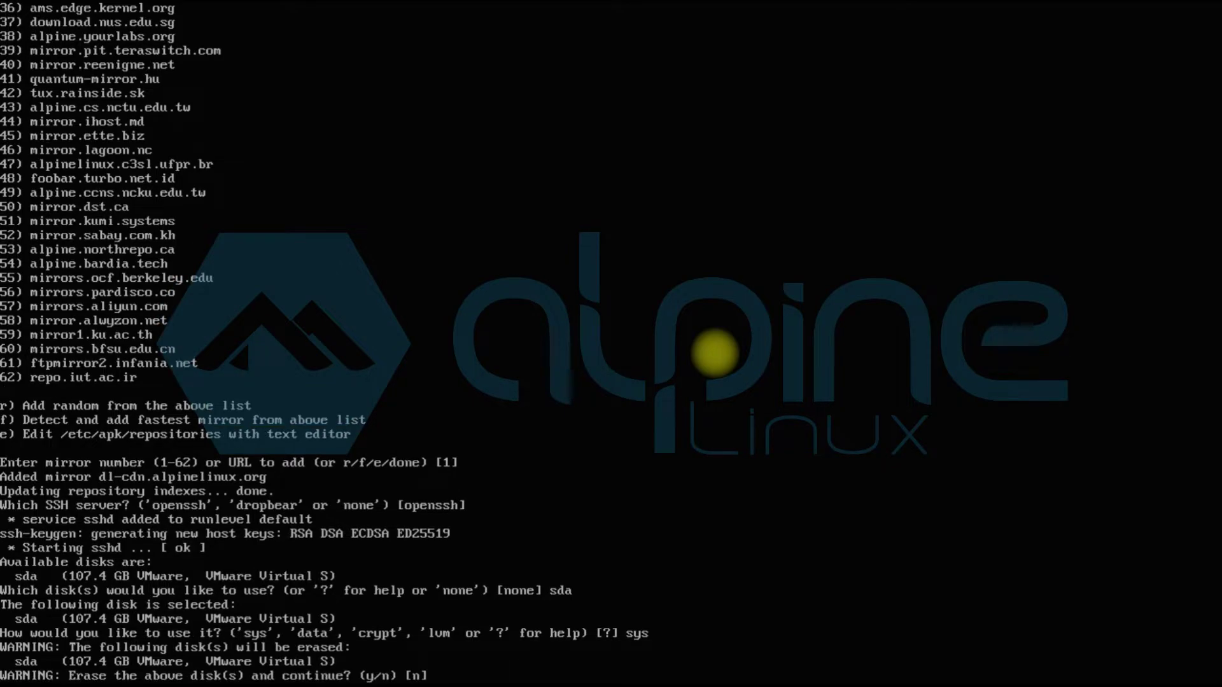
type("y")
key("Return")
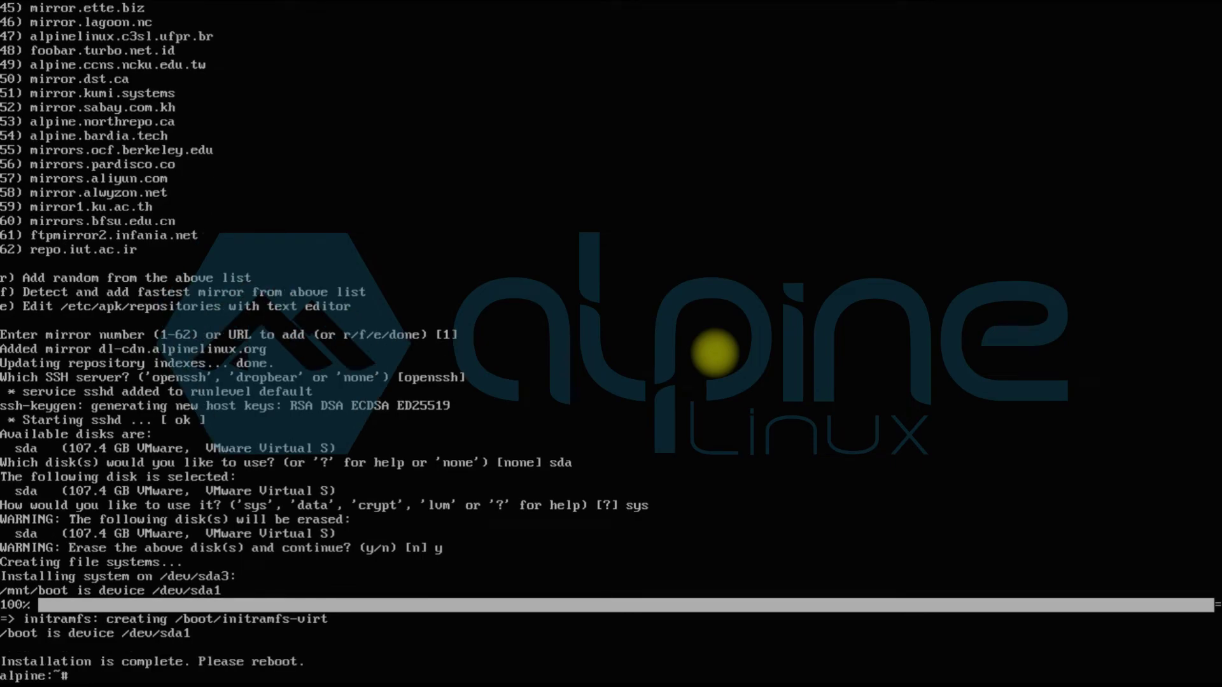
type("reboot")
Reboot from disk and log in as root with the new password.
key("Return")
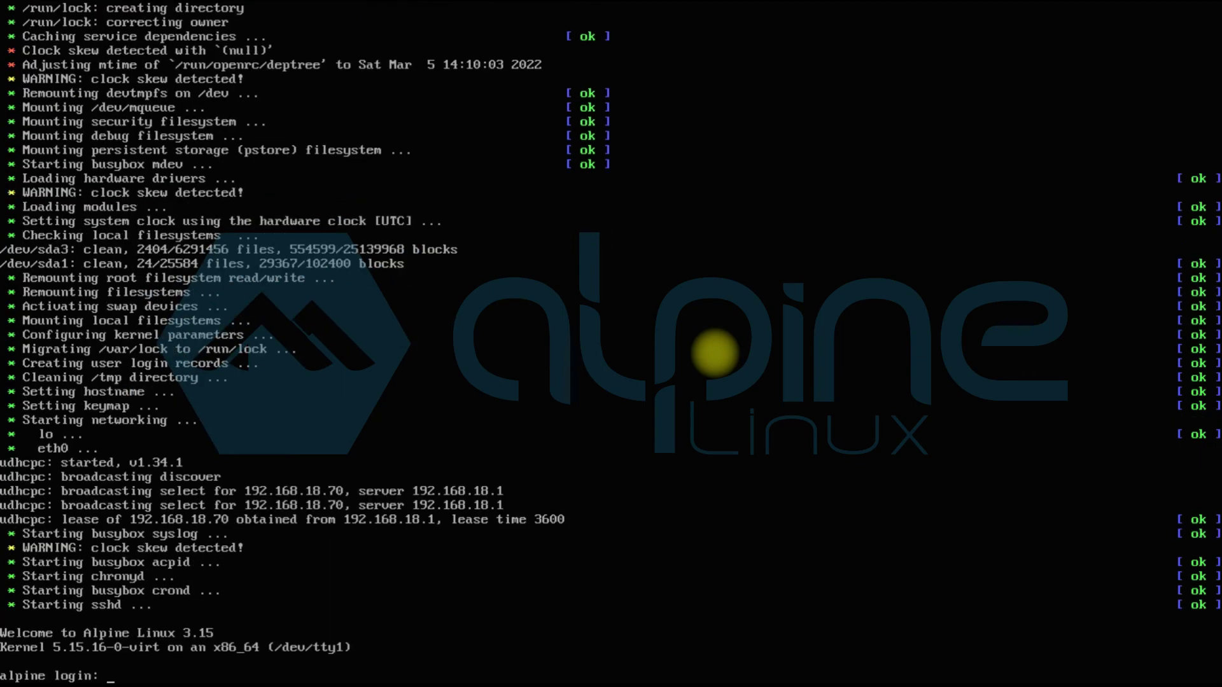
type("root")
key("Return")
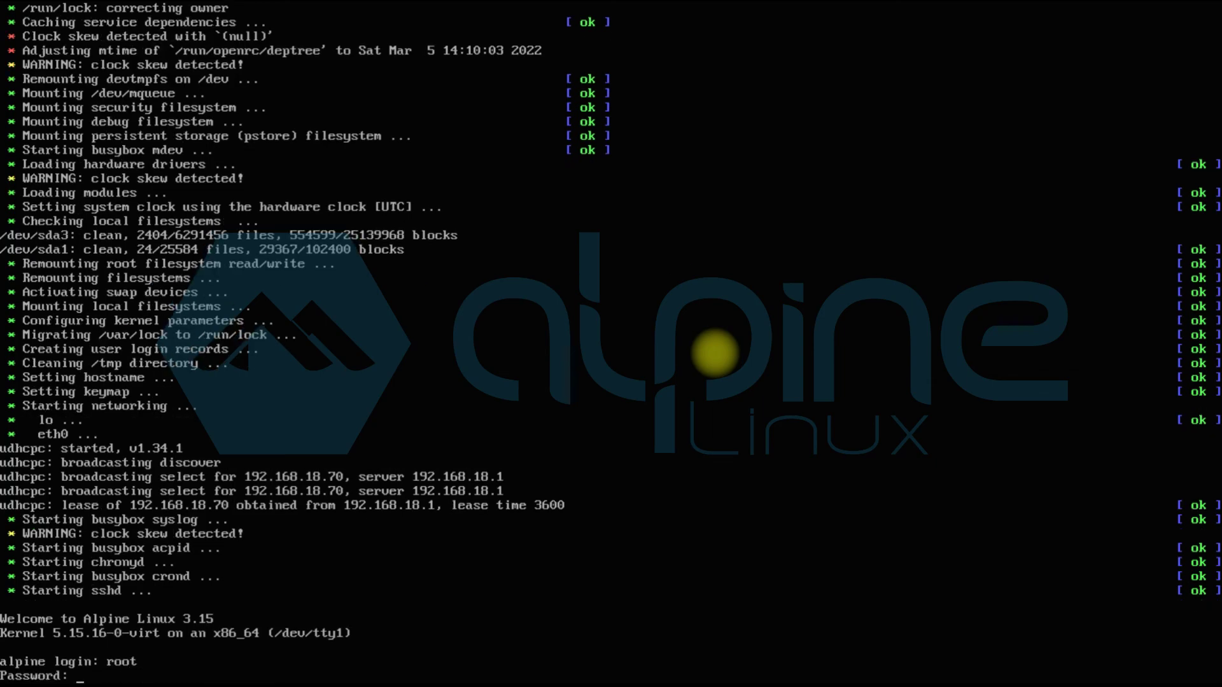
key("Return")
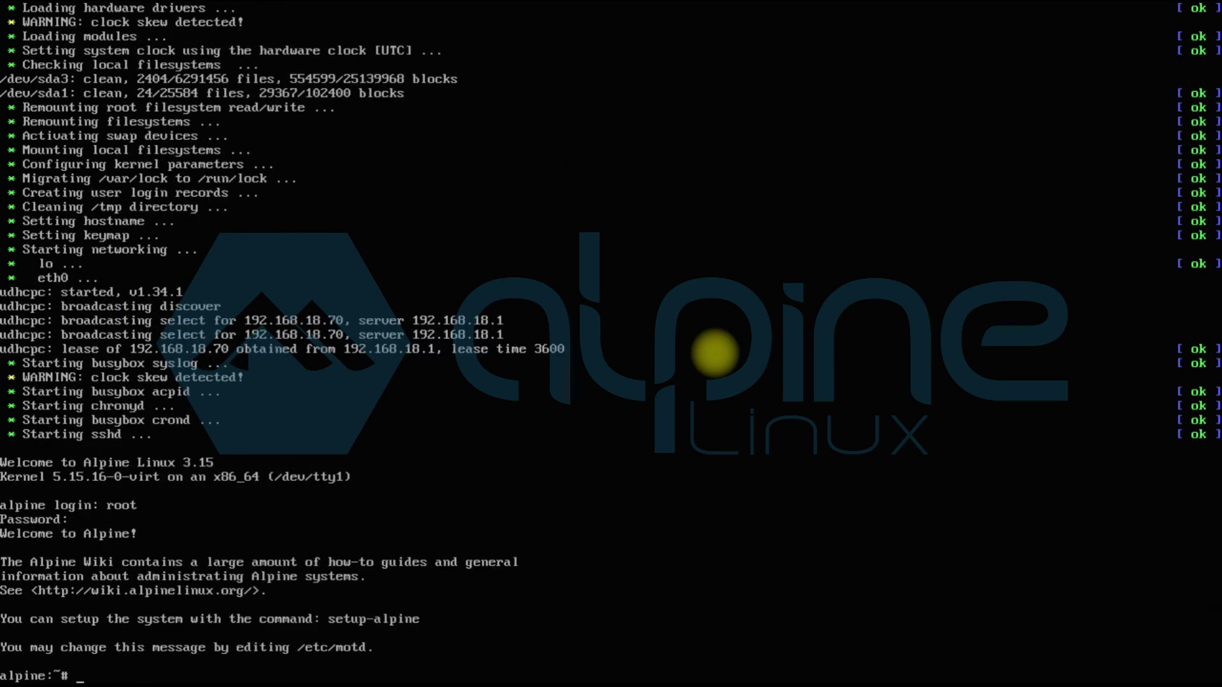